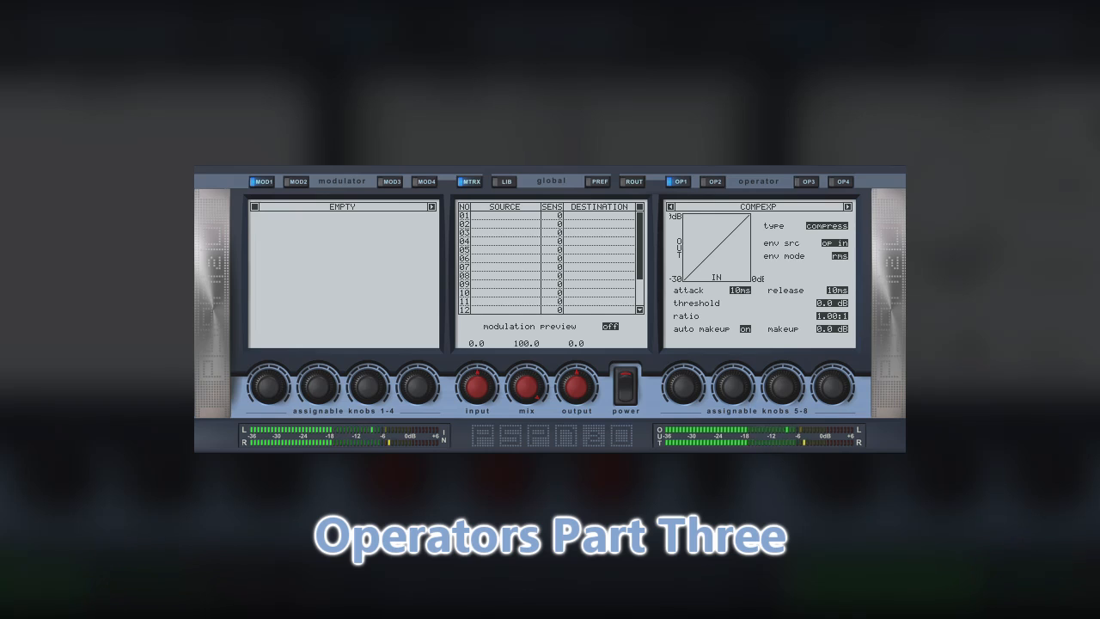
Set the compressor's threshold to -20 dB and ratio to 4:1, and toggle auto makeup off and back on.
{"action": "double_click", "coordinate": [827, 303]}
{"action": "type", "text": "-20"}
{"action": "key", "text": "Return"}
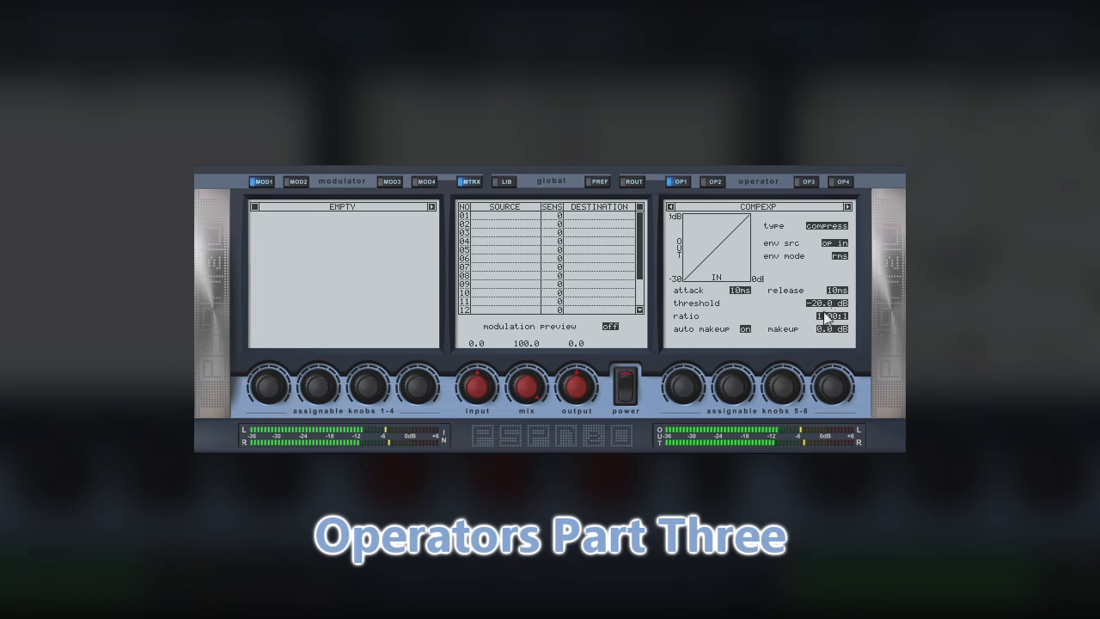
{"action": "double_click", "coordinate": [826, 315]}
{"action": "type", "text": "4"}
{"action": "key", "text": "Return"}
{"action": "left_click", "coordinate": [746, 328]}
{"action": "left_click", "coordinate": [740, 329]}
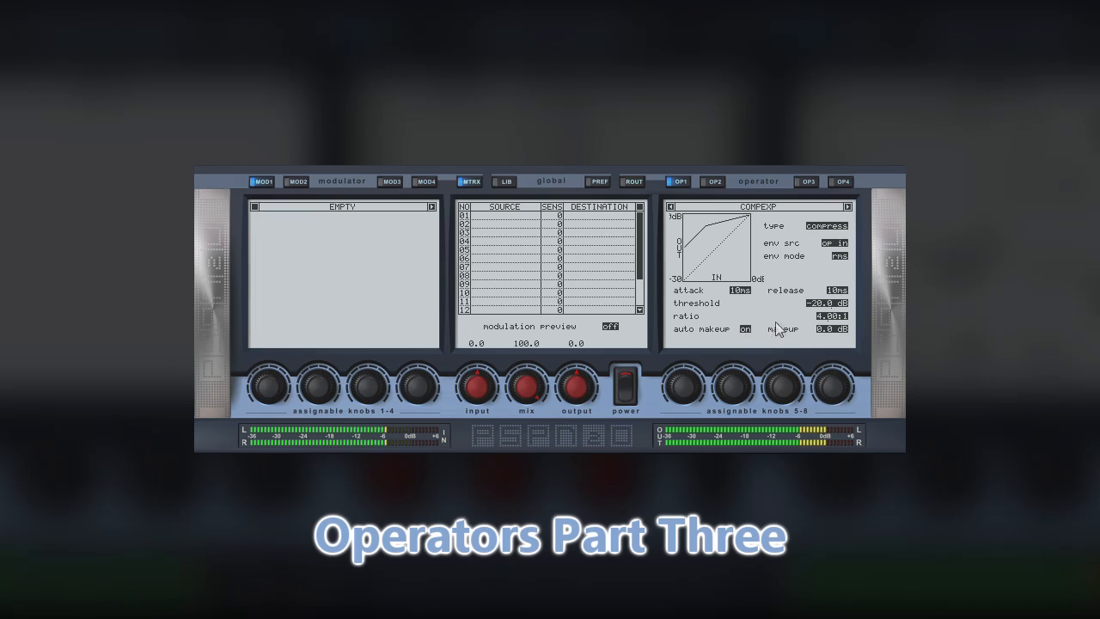
Set the compressor's release to 60 ms and its attack to 5 ms.
{"action": "left_click", "coordinate": [833, 290]}
{"action": "type", "text": "60"}
{"action": "key", "text": "Return"}
{"action": "left_click", "coordinate": [741, 292]}
{"action": "type", "text": "5"}
{"action": "key", "text": "Return"}
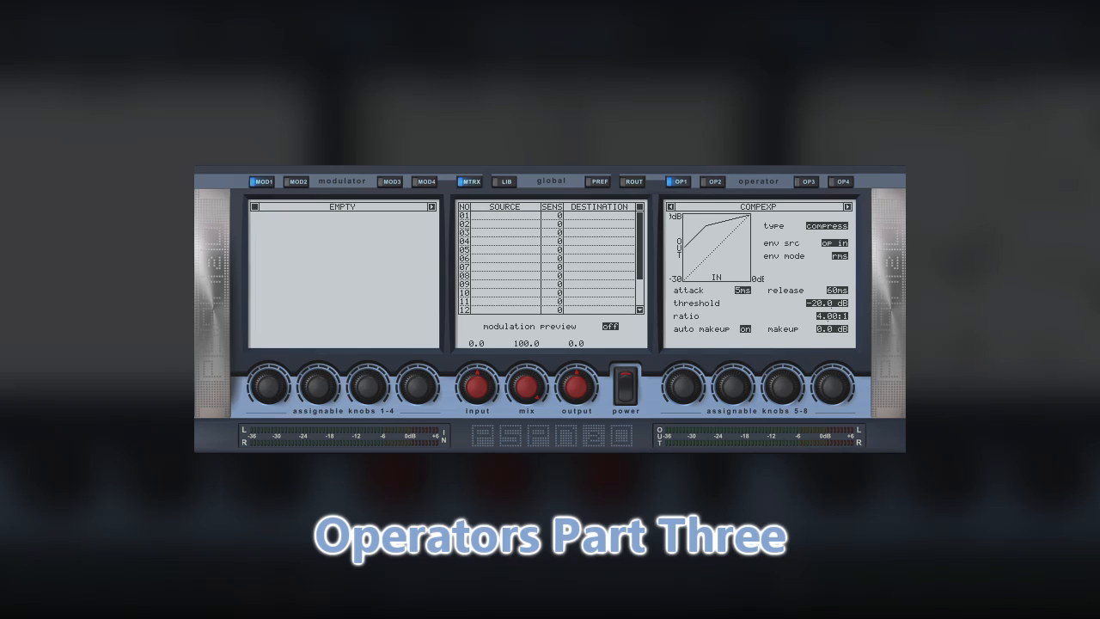
Load the Reverb operator in slot OP1 and switch through its algorithms, ending on hall.
{"action": "left_click", "coordinate": [847, 207]}
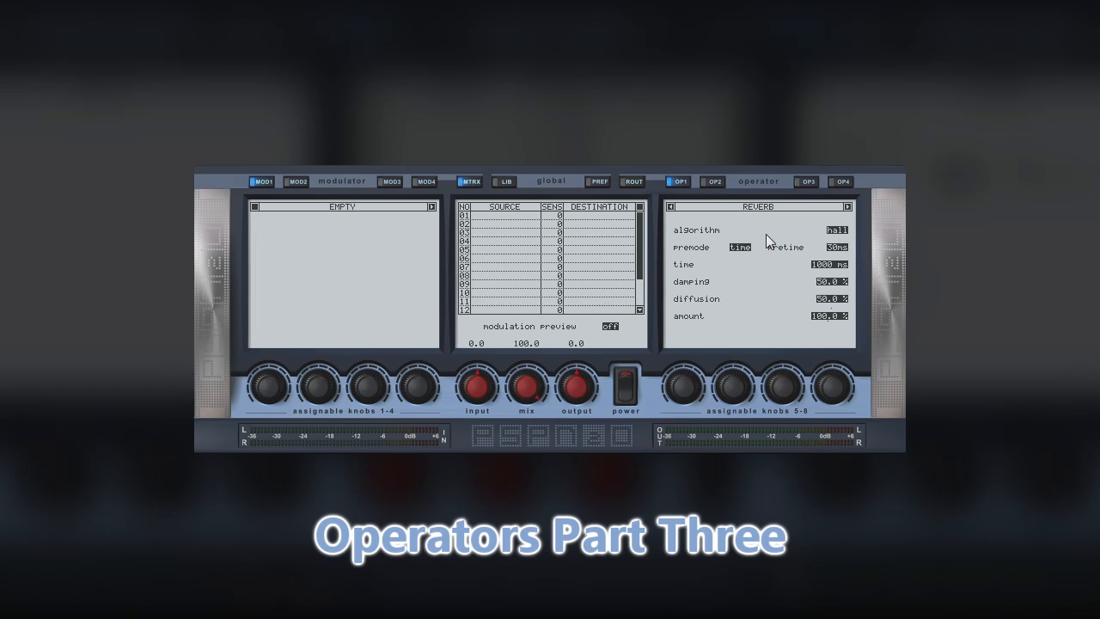
{"action": "left_click", "coordinate": [844, 231]}
{"action": "left_click", "coordinate": [845, 231]}
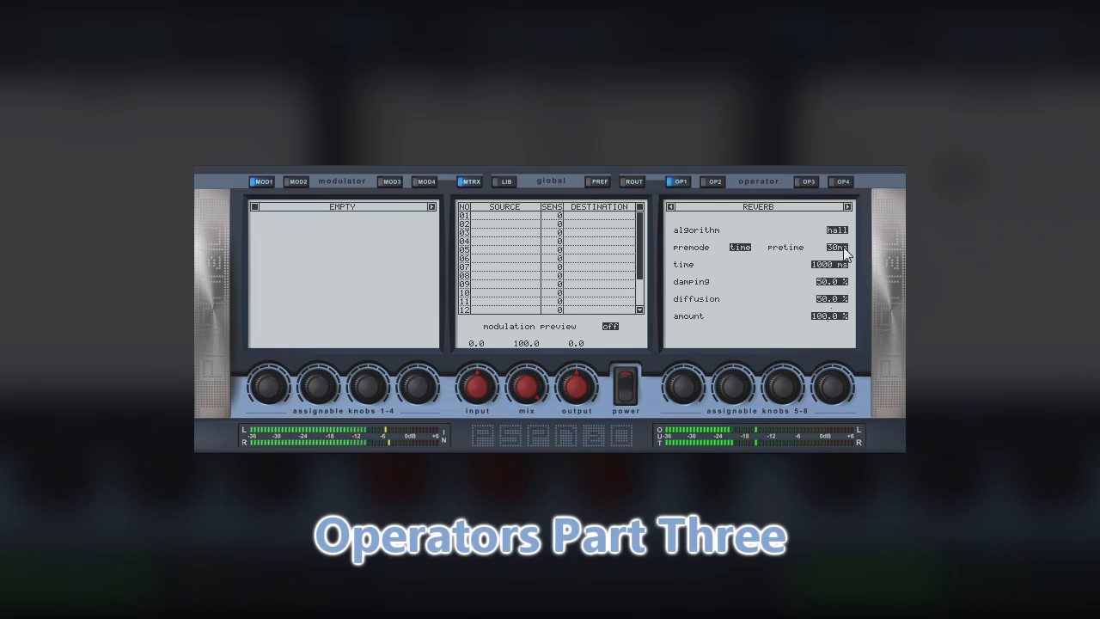
Raise the reverb's pretime to 595 ms, and change its premode to tempo with a pretime of 4/3.
{"action": "left_click_drag", "start_coordinate": [844, 247], "coordinate": [841, 175]}
{"action": "left_click_drag", "start_coordinate": [840, 236], "coordinate": [835, 168]}
{"action": "left_click_drag", "start_coordinate": [840, 247], "coordinate": [833, 203]}
{"action": "left_click", "coordinate": [741, 247]}
{"action": "left_click_drag", "start_coordinate": [841, 252], "coordinate": [840, 244]}
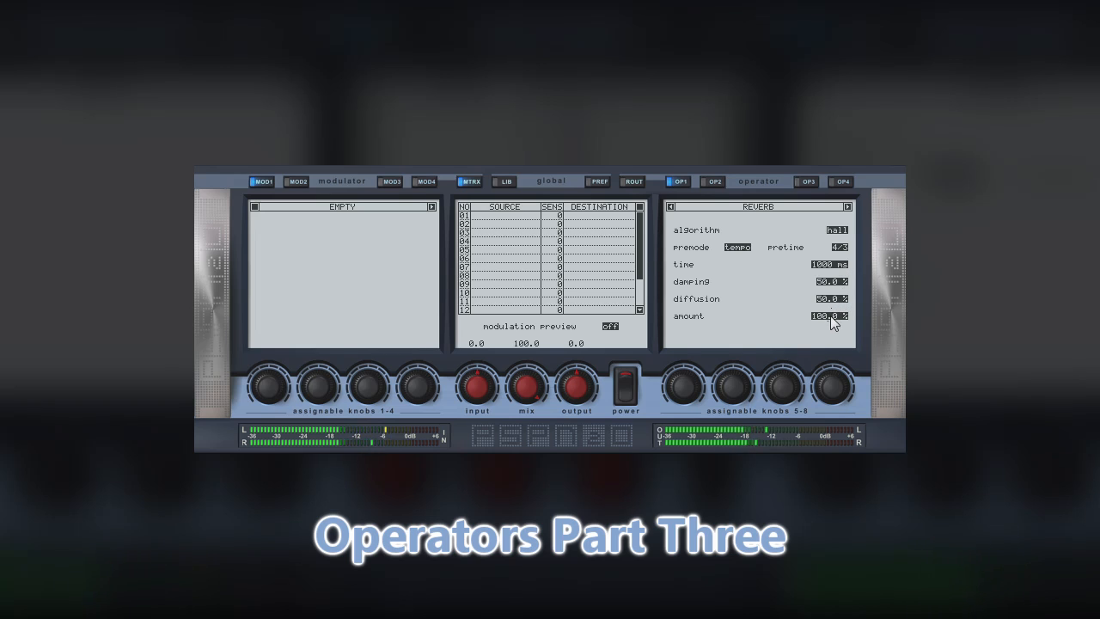
Lower the reverb amount to 62.3 % and its time to 654 ms, with damping at 61.3 %.
{"action": "left_click_drag", "start_coordinate": [830, 315], "coordinate": [830, 419]}
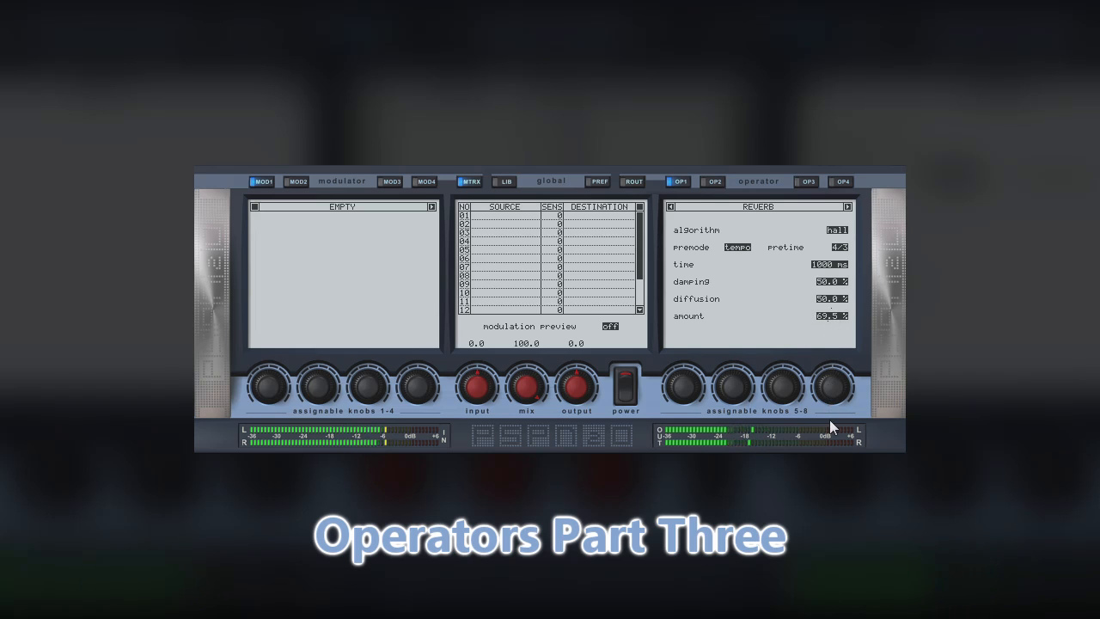
{"action": "mouse_move", "coordinate": [831, 315]}
{"action": "left_mouse_down"}
{"action": "mouse_move", "coordinate": [830, 332]}
{"action": "mouse_move", "coordinate": [829, 319]}
{"action": "left_mouse_up"}
{"action": "mouse_move", "coordinate": [830, 265]}
{"action": "left_mouse_down"}
{"action": "mouse_move", "coordinate": [830, 281]}
{"action": "mouse_move", "coordinate": [837, 254]}
{"action": "mouse_move", "coordinate": [826, 272]}
{"action": "left_mouse_up"}
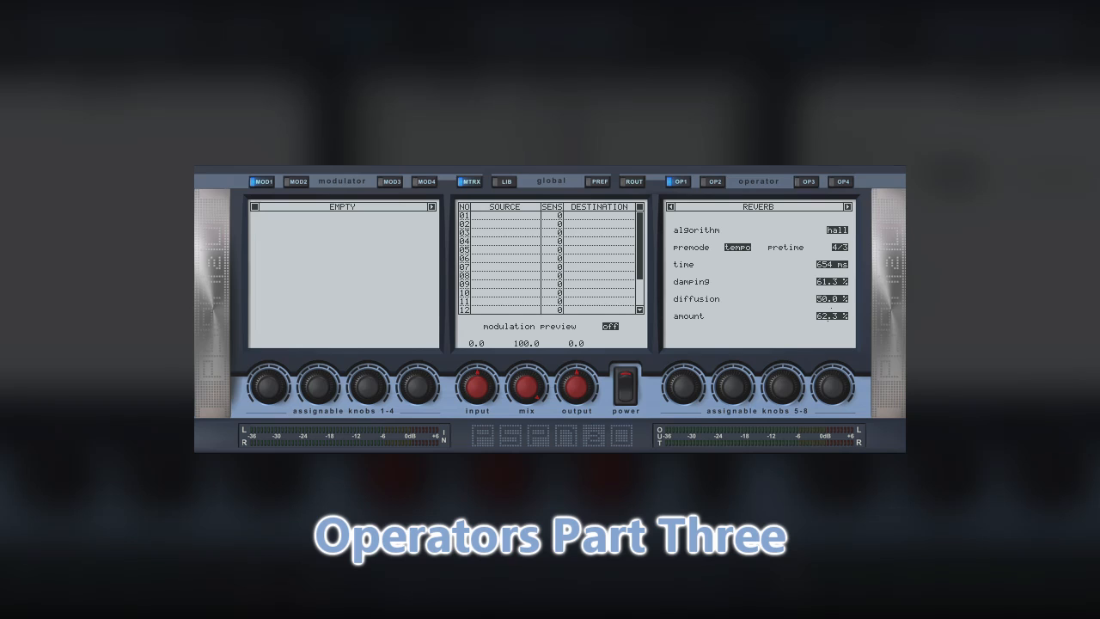
Load the Pitch operator in slot OP1, raise semitones to 6 and cents to 14, and raise the tune value.
{"action": "left_click", "coordinate": [847, 207]}
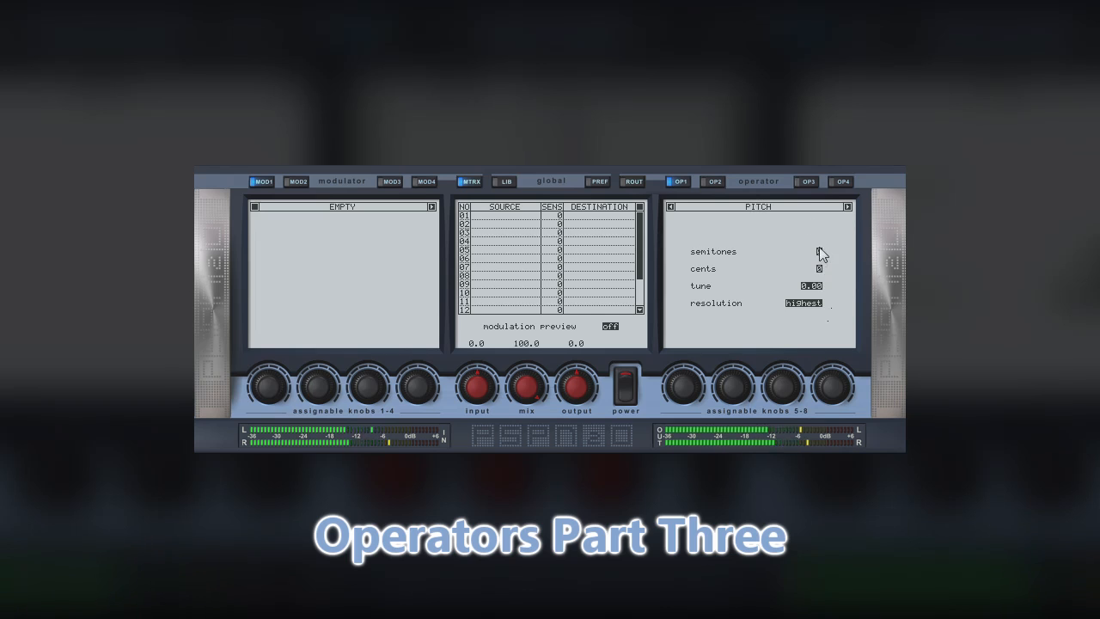
{"action": "left_click_drag", "start_coordinate": [816, 249], "coordinate": [816, 226]}
{"action": "left_click_drag", "start_coordinate": [817, 253], "coordinate": [822, 224]}
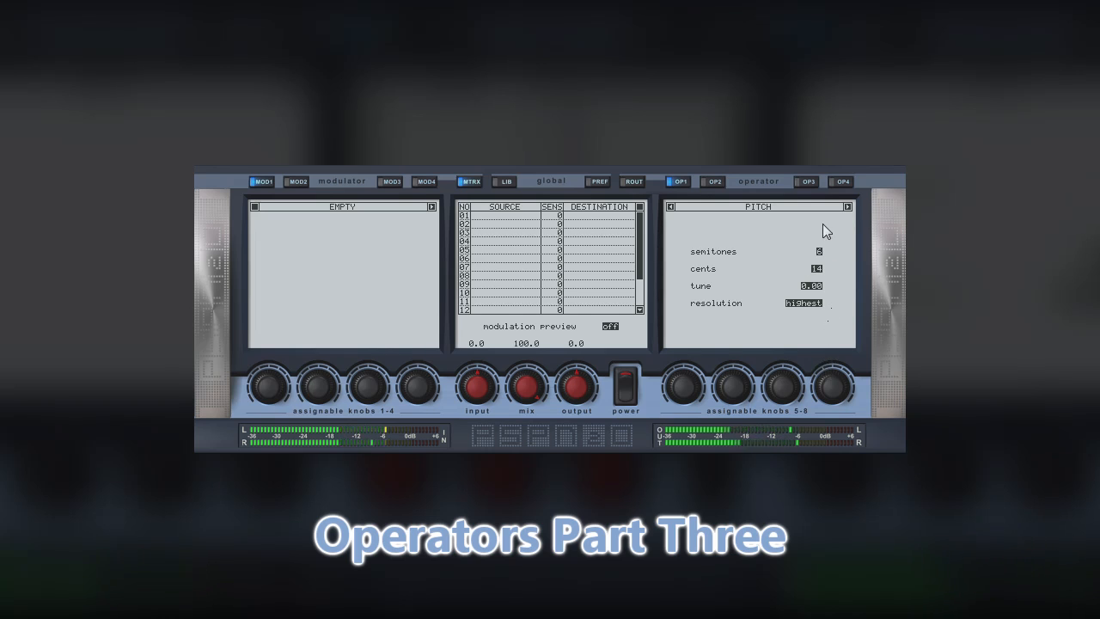
{"action": "left_click_drag", "start_coordinate": [820, 287], "coordinate": [819, 244]}
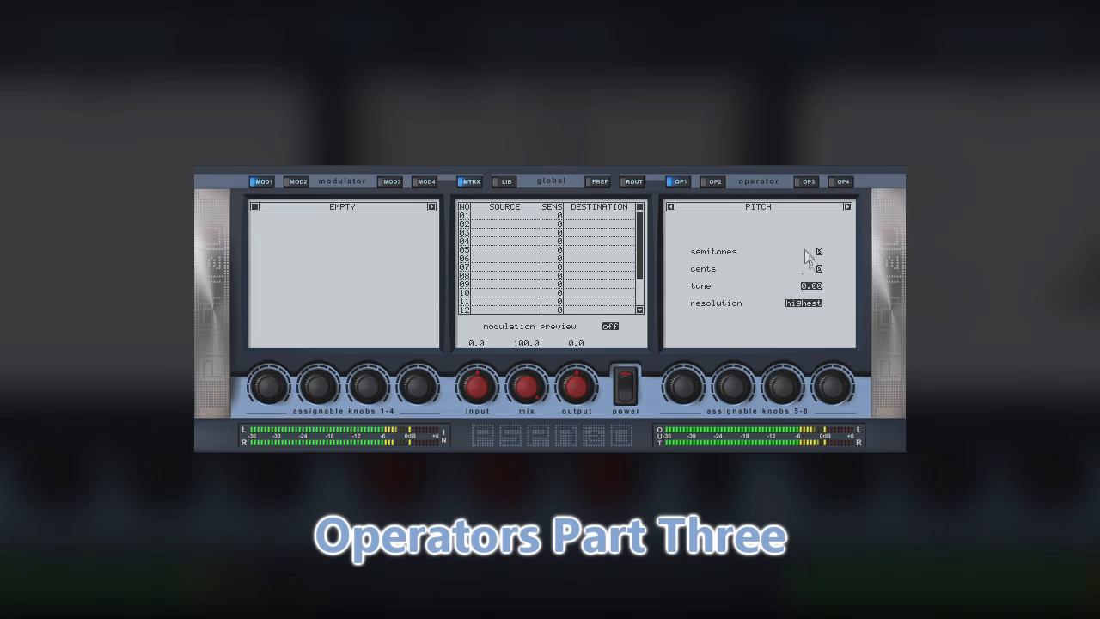
Try raising the Pitch operator's semitones and cents from zero.
{"action": "left_click_drag", "start_coordinate": [819, 254], "coordinate": [813, 237]}
{"action": "left_click_drag", "start_coordinate": [814, 247], "coordinate": [807, 229]}
{"action": "left_click_drag", "start_coordinate": [818, 270], "coordinate": [821, 235]}
Try tune values of 2, -4 and -6 in the Pitch operator.
{"action": "double_click", "coordinate": [816, 286]}
{"action": "type", "text": "2"}
{"action": "key", "text": "Return"}
{"action": "double_click", "coordinate": [817, 287]}
{"action": "type", "text": "-4"}
{"action": "double_click", "coordinate": [817, 284]}
{"action": "type", "text": "-6"}
{"action": "key", "text": "Return"}
Try a value of 22 for the Pitch operator's cents.
{"action": "double_click", "coordinate": [816, 269]}
{"action": "type", "text": "22"}
{"action": "key", "text": "Return"}
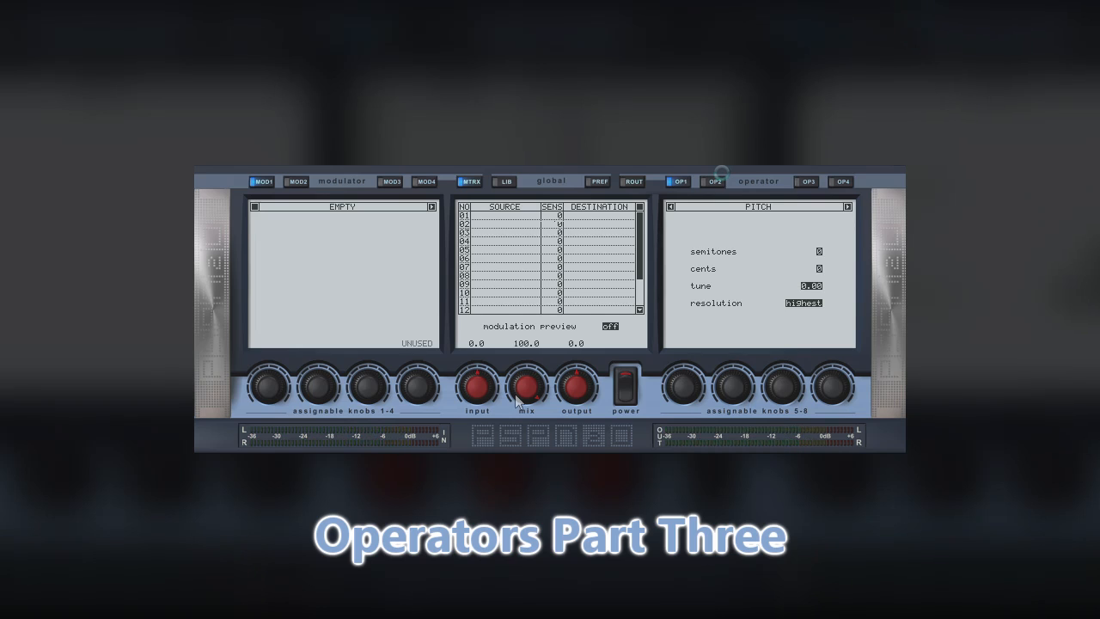
Load an LFO in modulator MOD1 and route it through modulation slot 01 to the Pitch operator's cents.
{"action": "left_click", "coordinate": [431, 207]}
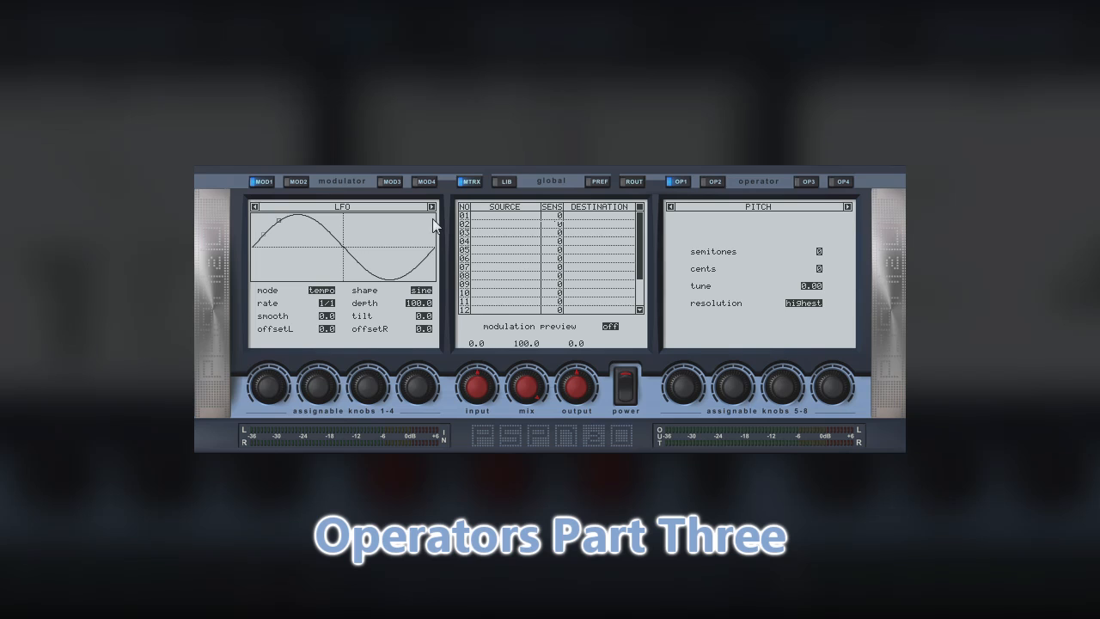
{"action": "left_click", "coordinate": [481, 216]}
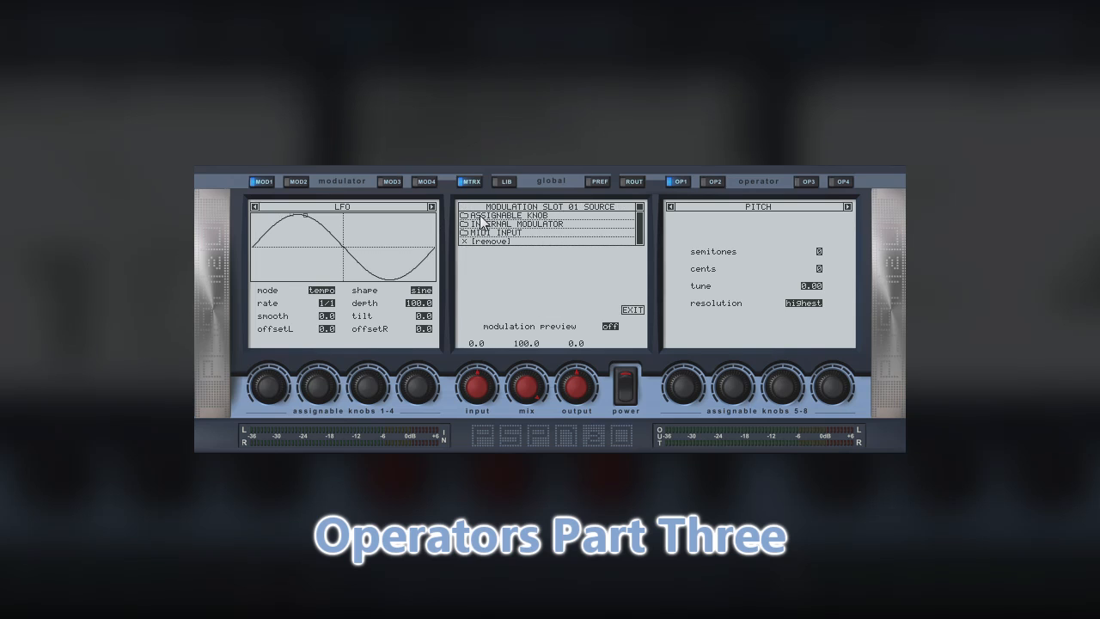
{"action": "left_click", "coordinate": [487, 224]}
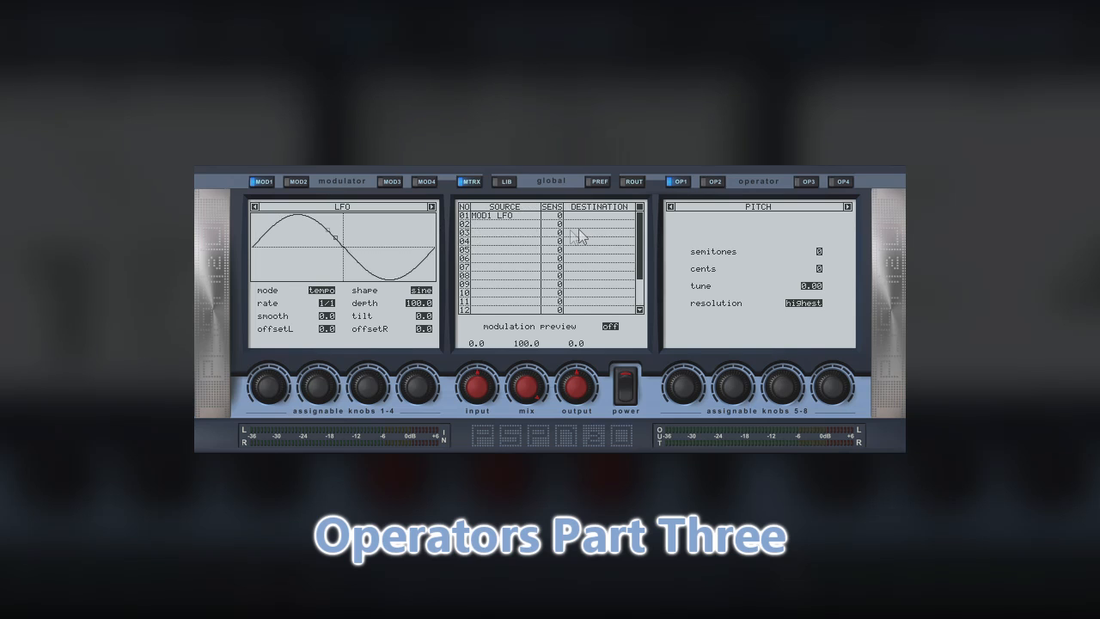
{"action": "left_click", "coordinate": [584, 216]}
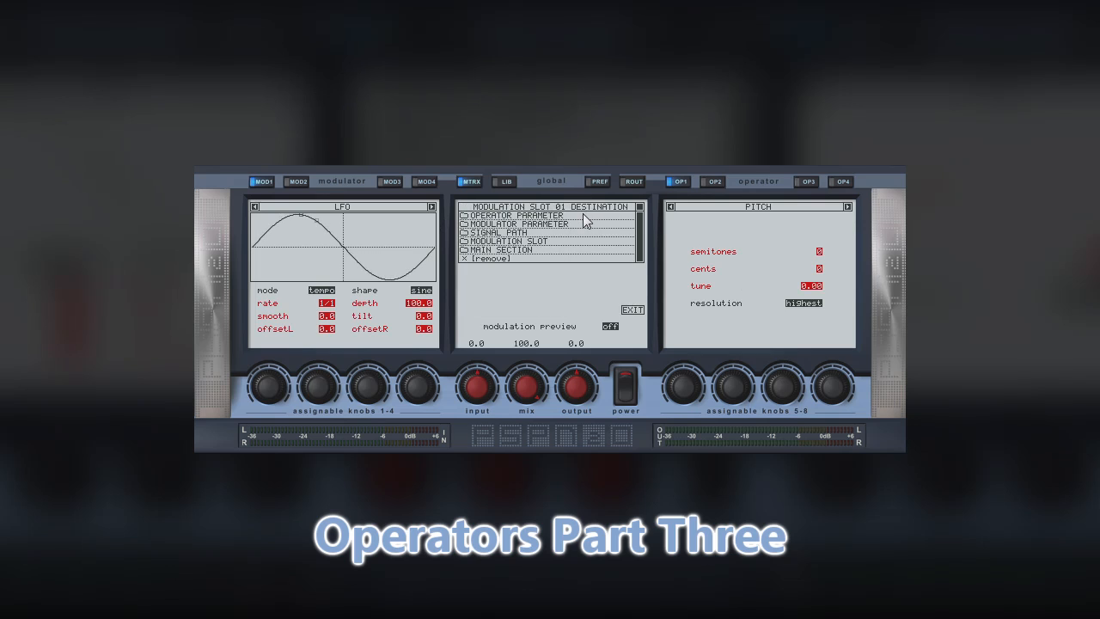
{"action": "left_click", "coordinate": [819, 269]}
Change the LFO shape to triangle and set the sensitivity of modulation slot 01 to +100.
{"action": "left_click_drag", "start_coordinate": [428, 292], "coordinate": [427, 293]}
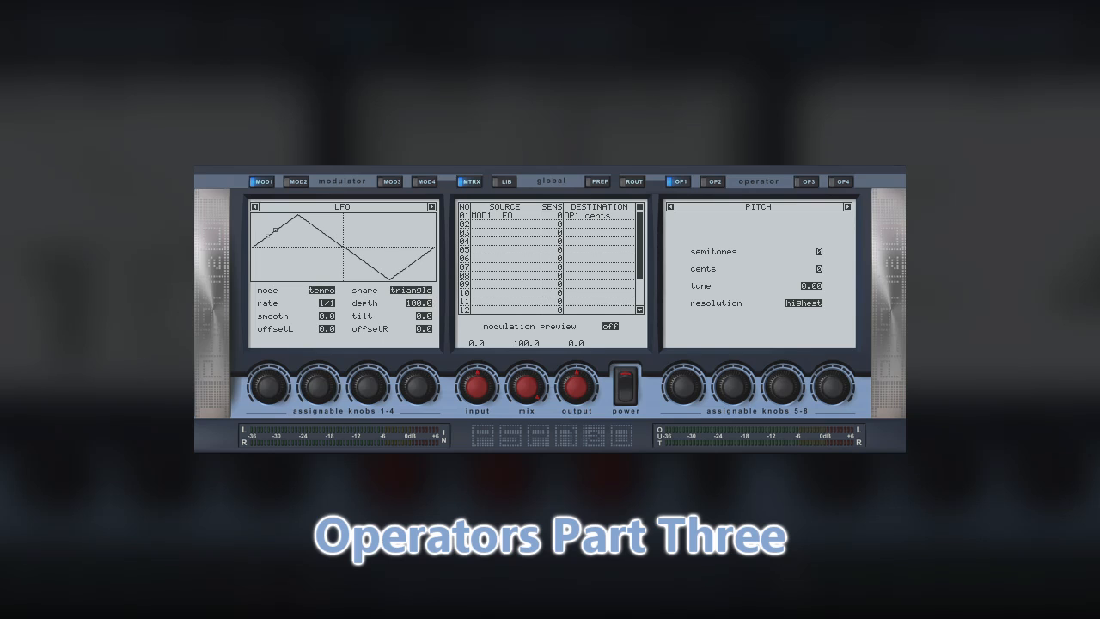
{"action": "left_click", "coordinate": [556, 217]}
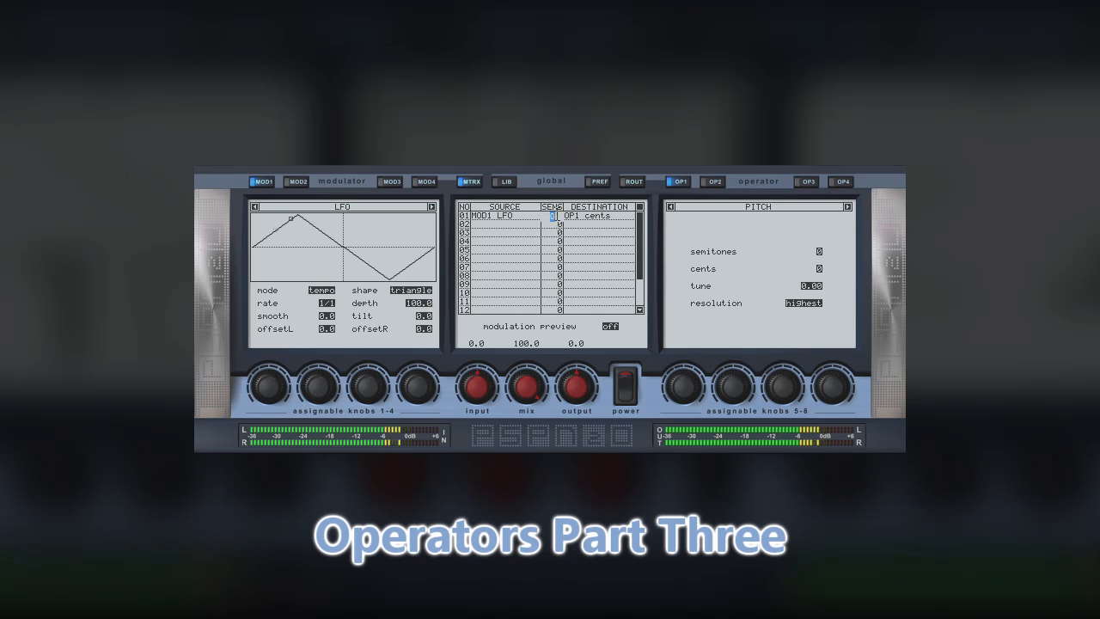
{"action": "type", "text": "100"}
{"action": "key", "text": "Return"}
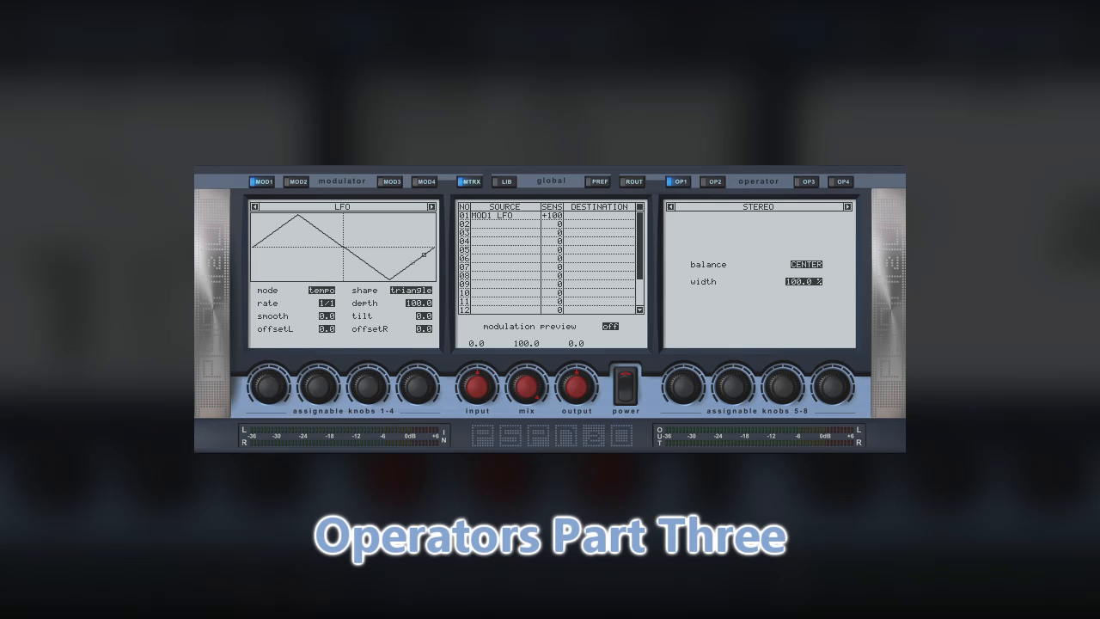
Try shifting the Stereo operator's balance, and try width values of 150 % and 0 %.
{"action": "mouse_move", "coordinate": [813, 267]}
{"action": "left_mouse_down"}
{"action": "mouse_move", "coordinate": [812, 213]}
{"action": "mouse_move", "coordinate": [800, 322]}
{"action": "mouse_move", "coordinate": [808, 455]}
{"action": "mouse_move", "coordinate": [815, 247]}
{"action": "mouse_move", "coordinate": [814, 269]}
{"action": "left_mouse_up"}
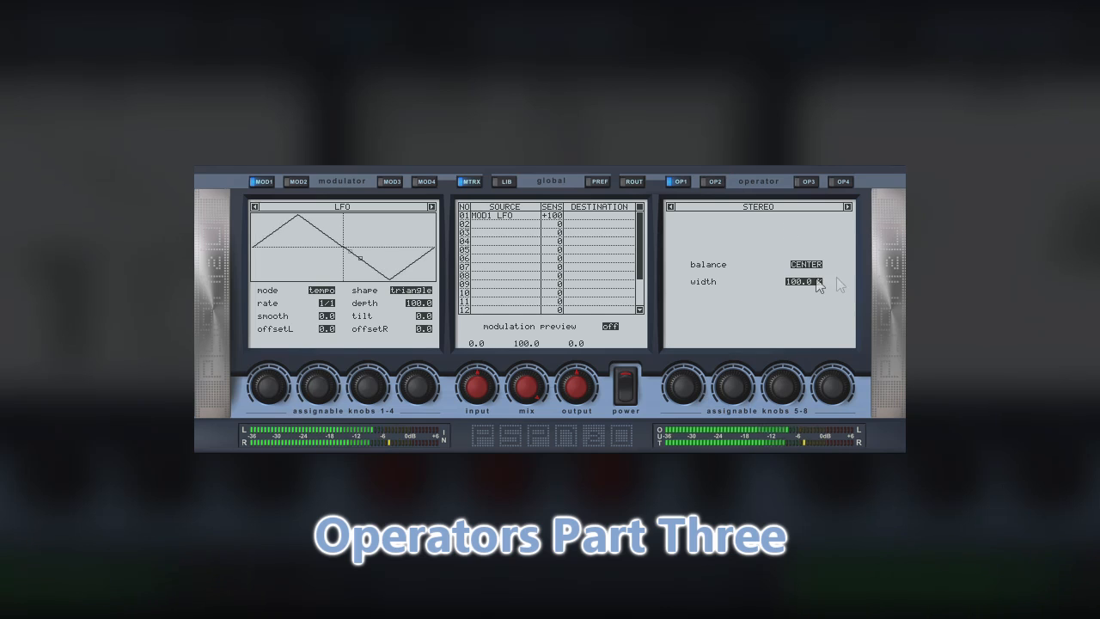
{"action": "double_click", "coordinate": [799, 280]}
{"action": "type", "text": "0150"}
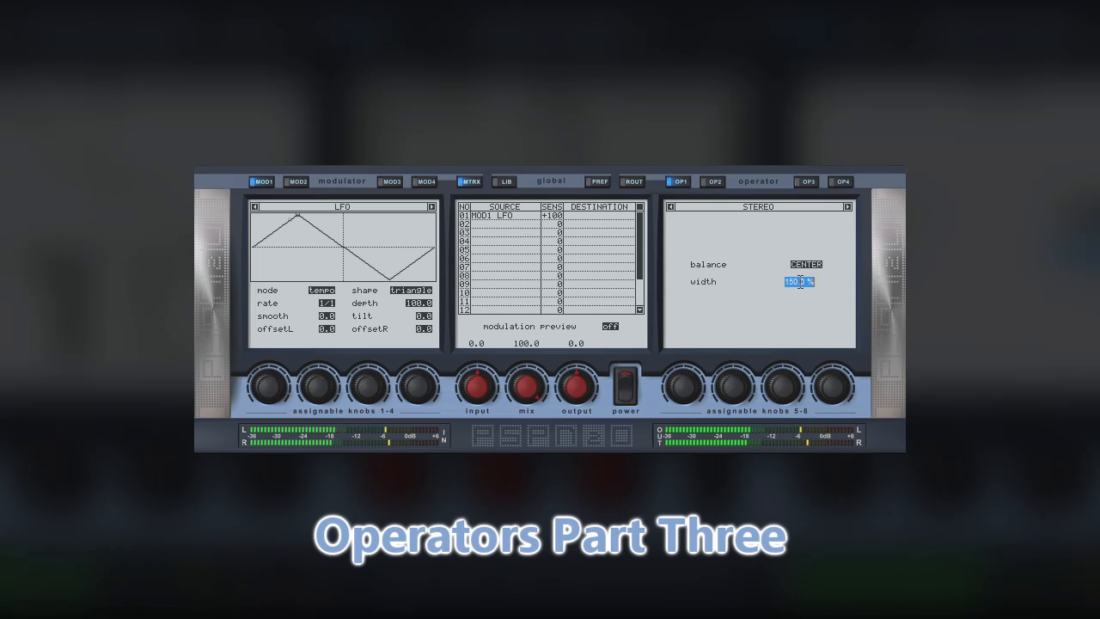
{"action": "type", "text": "0"}
{"action": "key", "text": "Return"}
Try a stereo width of 175 %, and bring the width back down to 100 %.
{"action": "double_click", "coordinate": [798, 281]}
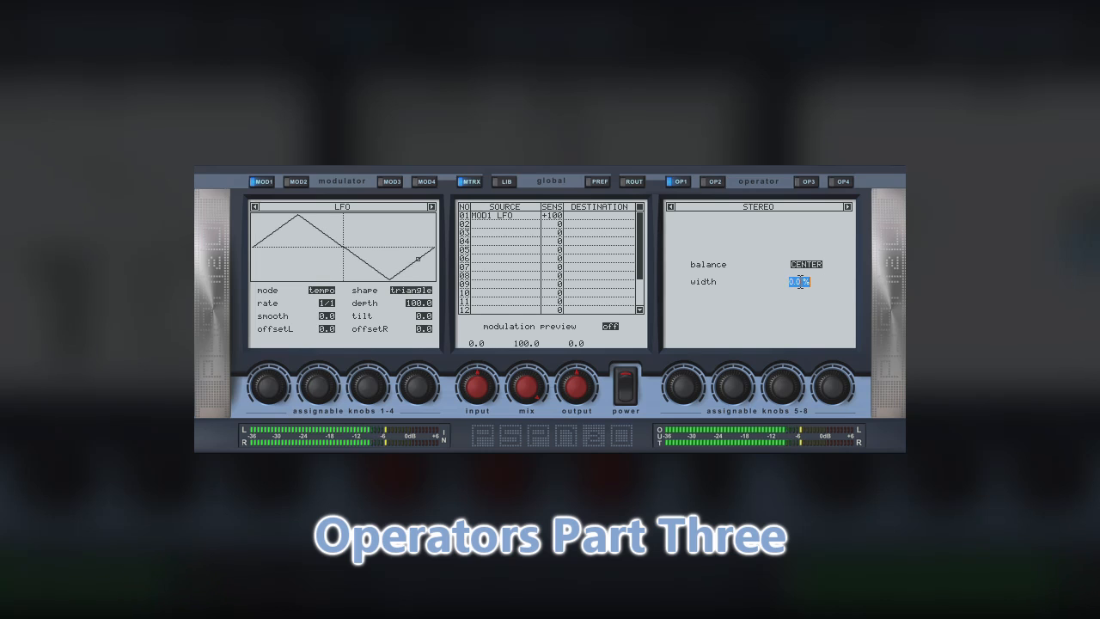
{"action": "type", "text": "175"}
{"action": "key", "text": "Return"}
{"action": "left_click_drag", "start_coordinate": [807, 284], "coordinate": [808, 384]}
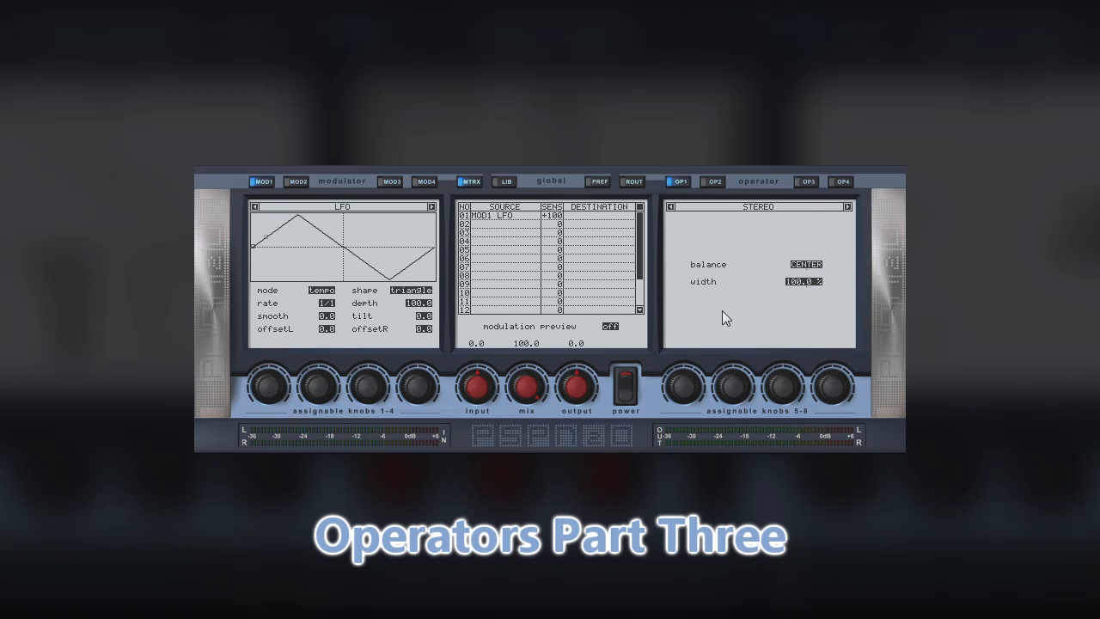
Load the Panner operator and swap the channels by moving pan L to RIGHT:100 and pan R to the left.
{"action": "left_click", "coordinate": [847, 207]}
{"action": "double_click", "coordinate": [803, 264]}
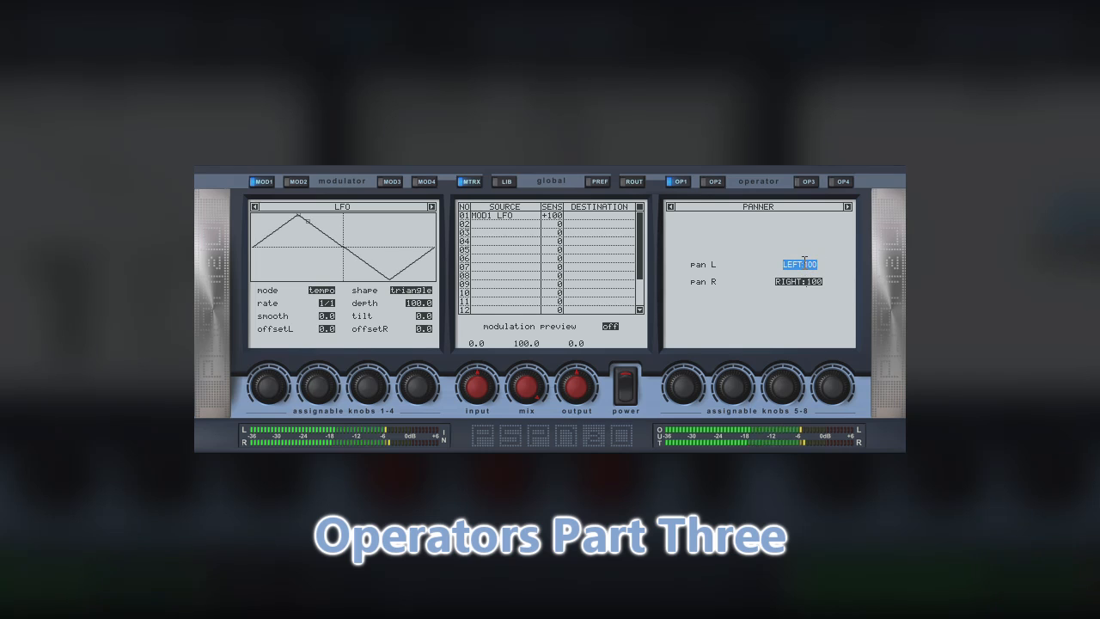
{"action": "left_click", "coordinate": [829, 264]}
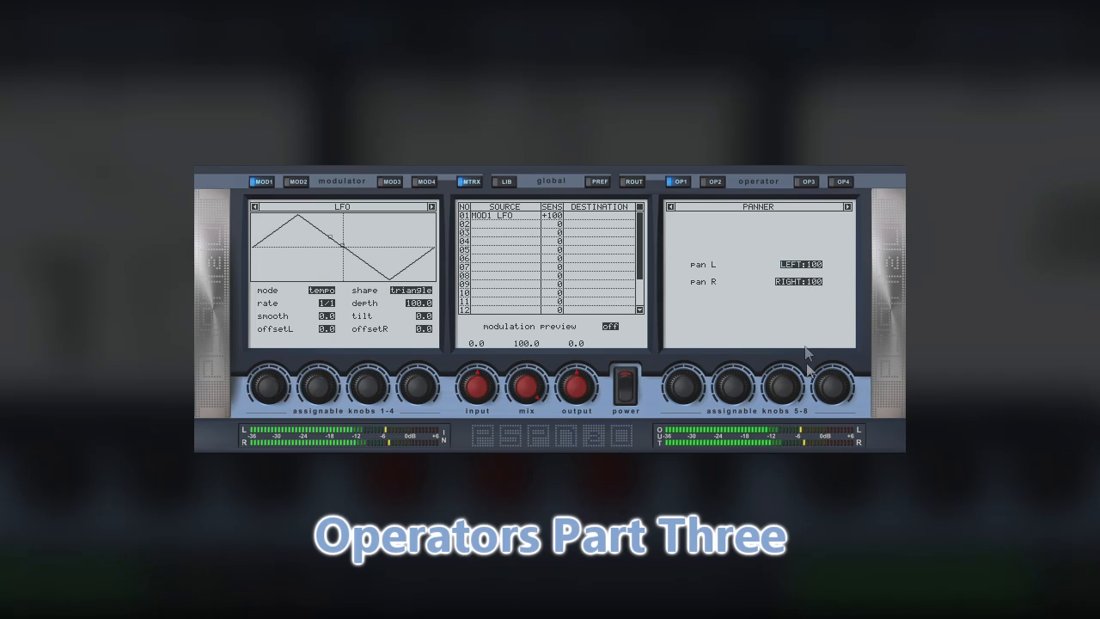
{"action": "left_click_drag", "start_coordinate": [804, 264], "coordinate": [799, 65]}
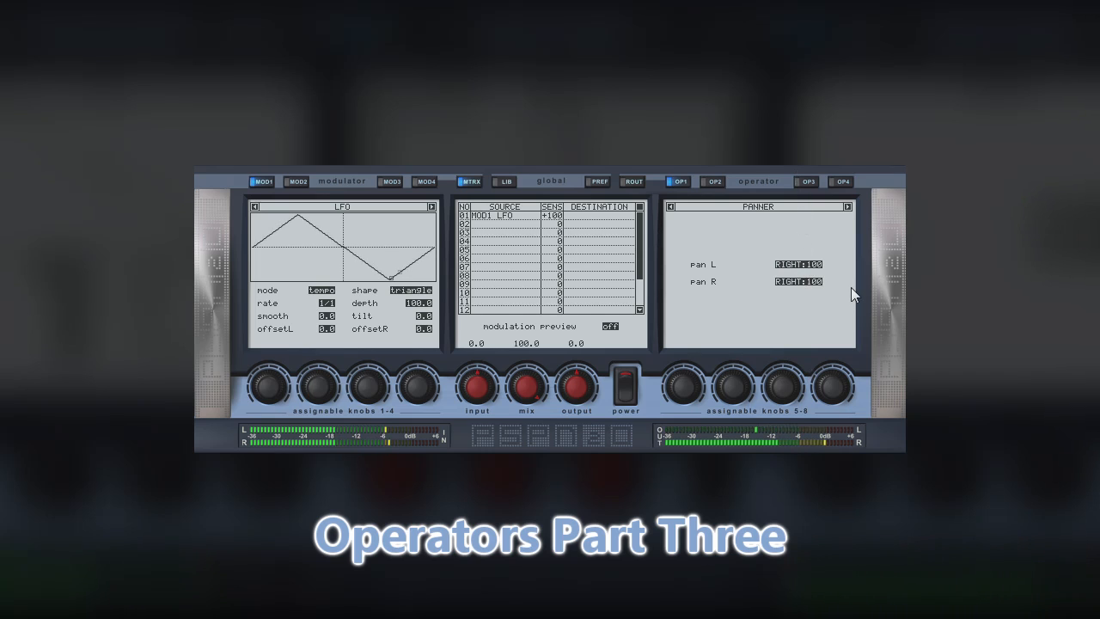
{"action": "left_click_drag", "start_coordinate": [804, 281], "coordinate": [804, 444]}
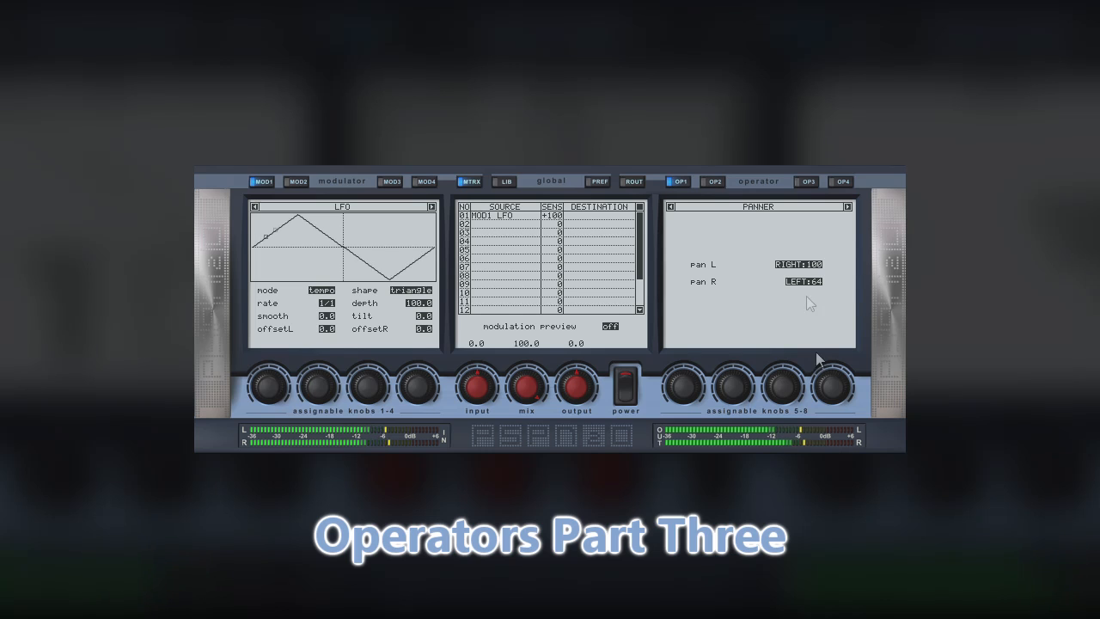
{"action": "left_click_drag", "start_coordinate": [812, 344], "coordinate": [818, 421]}
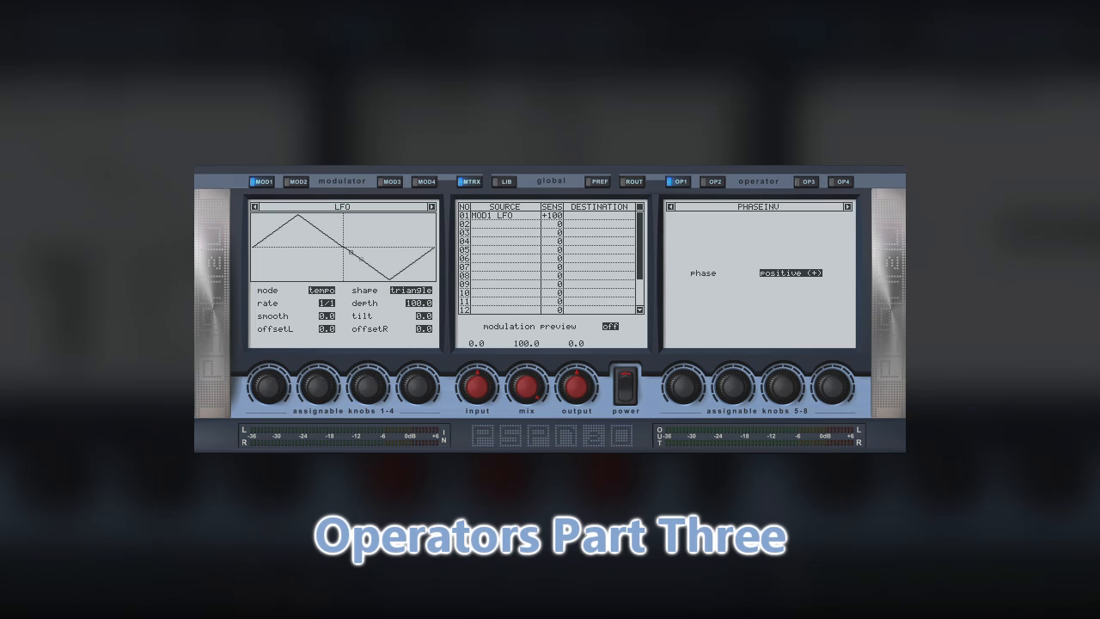
Switch the PhaseInv operator's phase to negative and back to positive.
{"action": "left_click", "coordinate": [812, 273]}
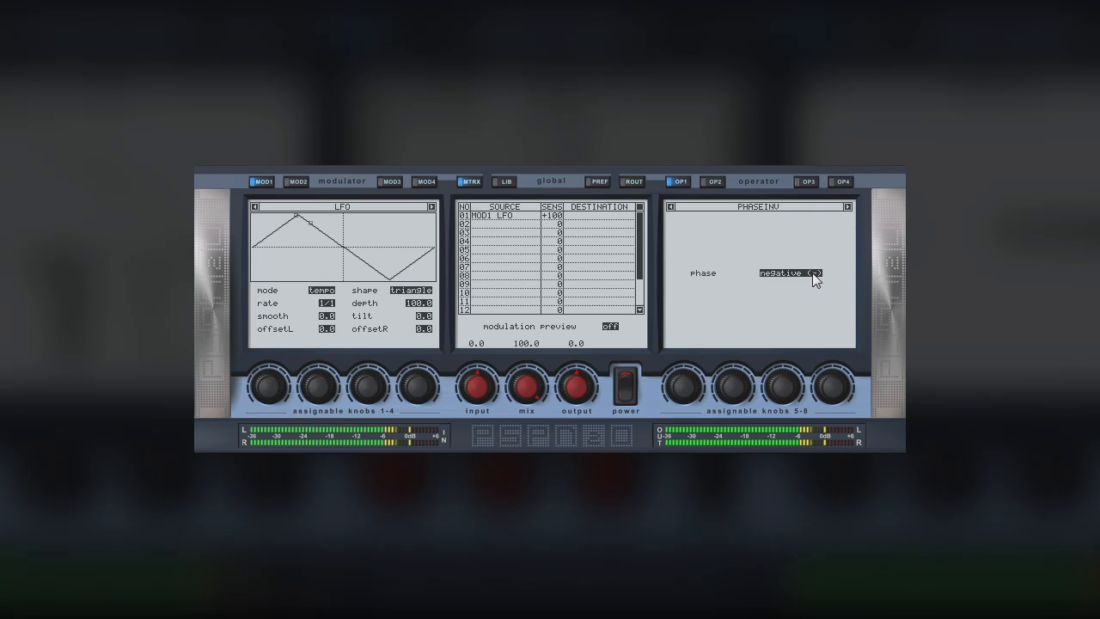
{"action": "left_click", "coordinate": [812, 272]}
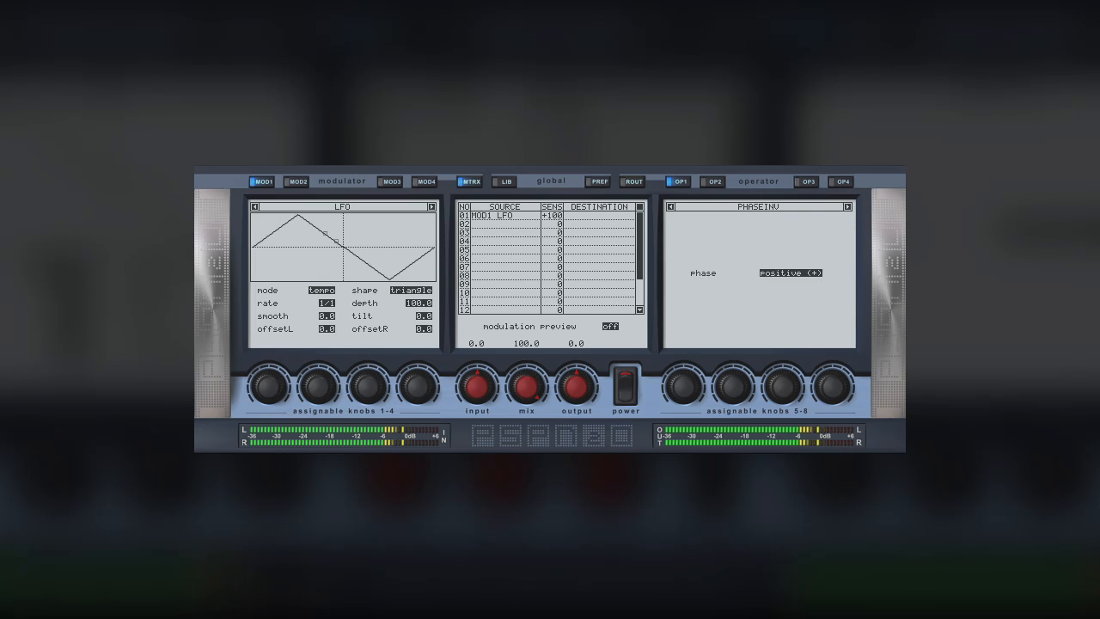